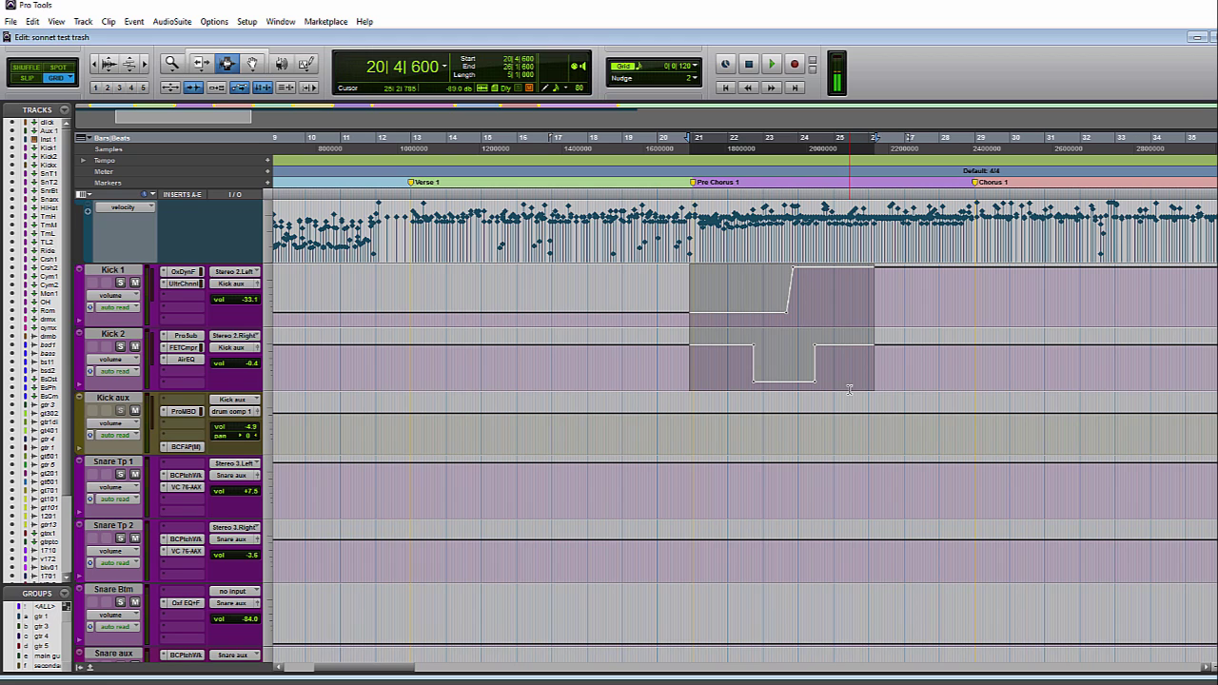
- Select bars 21 through 26 across both the Kick 1 and Kick 2 tracks
drag(894, 374, 692, 295)
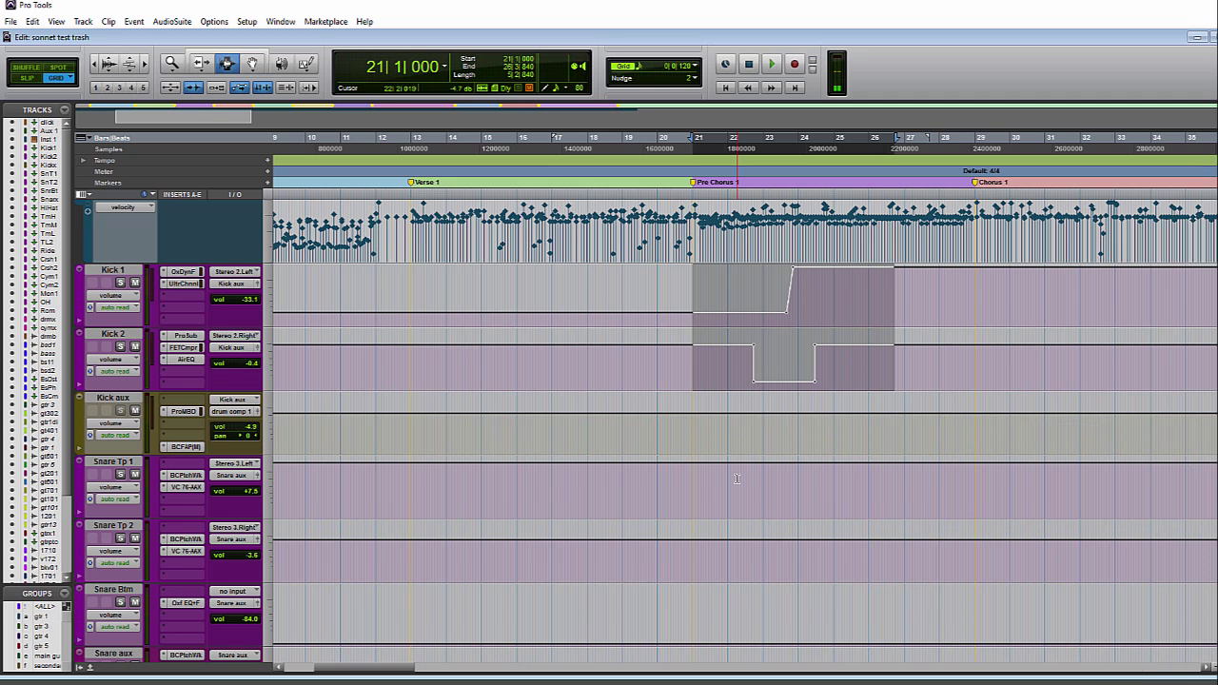
- Check the Inst 1 track in the Edit window, then switch to the Mix window with Ctrl+=
scroll(655, 552, up, 3)
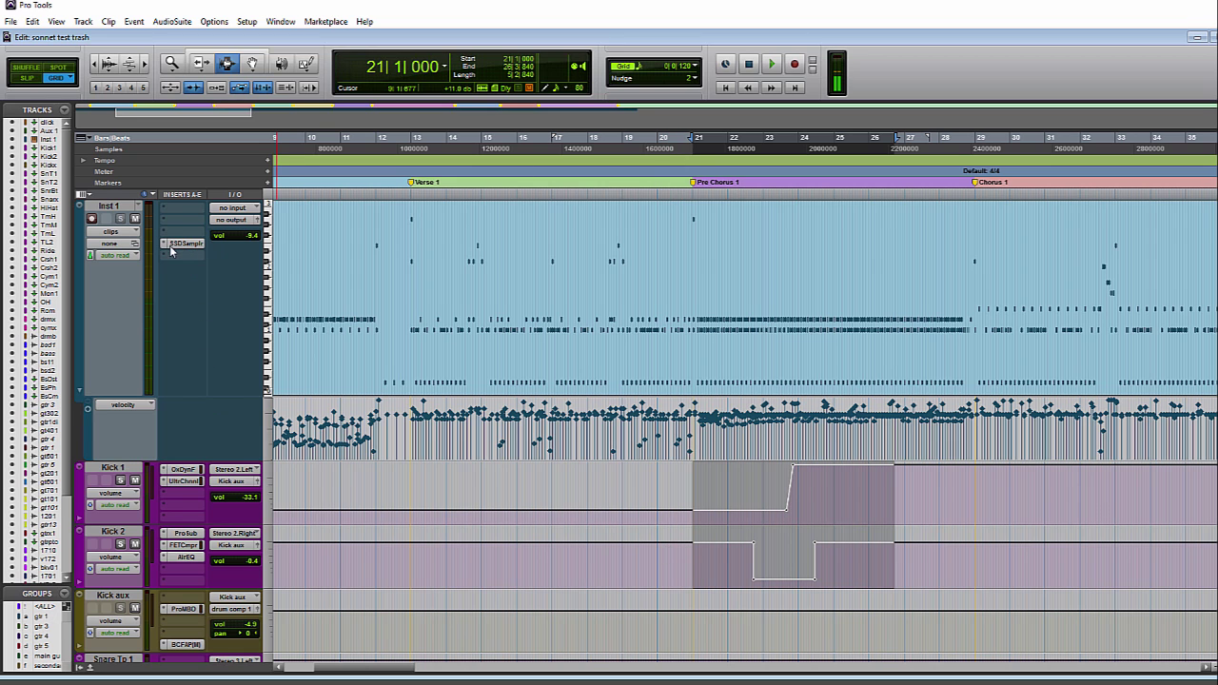
scroll(847, 409, down, 3)
scroll(846, 409, down, 1)
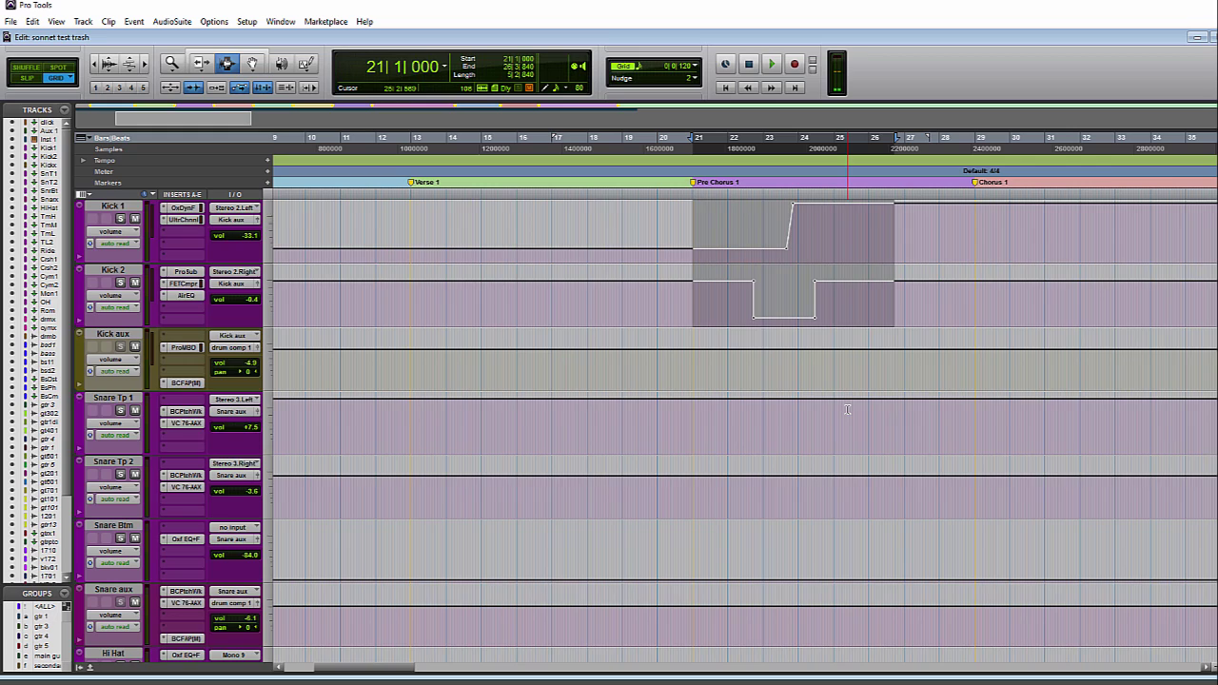
scroll(846, 409, up, 1)
key(ctrl+equal)
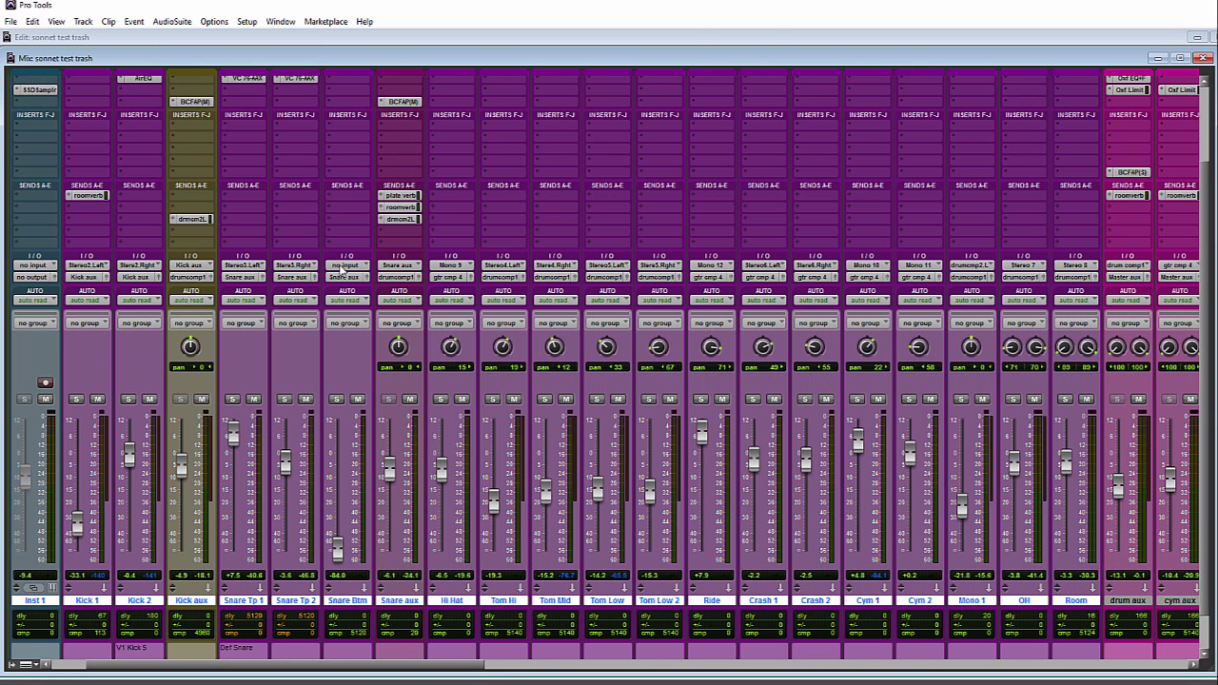
- Deselect the Kick aux and Snare aux channels and scroll the mixer left to click and Aux 1
click(190, 599)
click(407, 601)
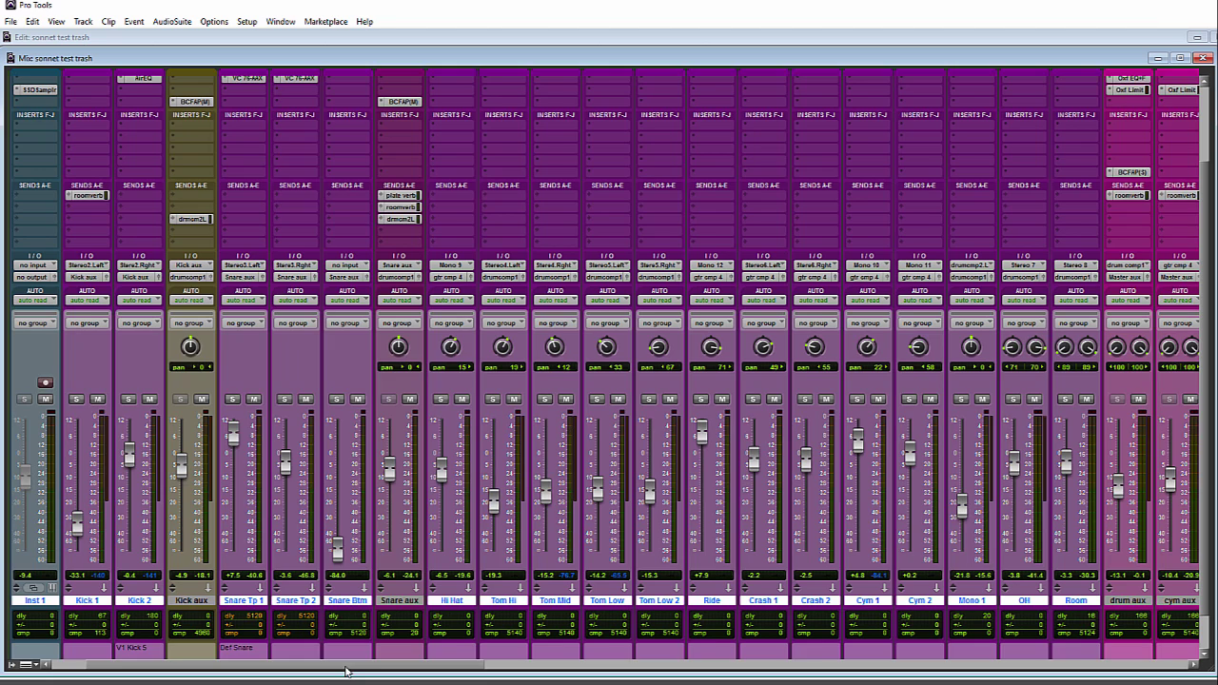
drag(348, 672, 273, 662)
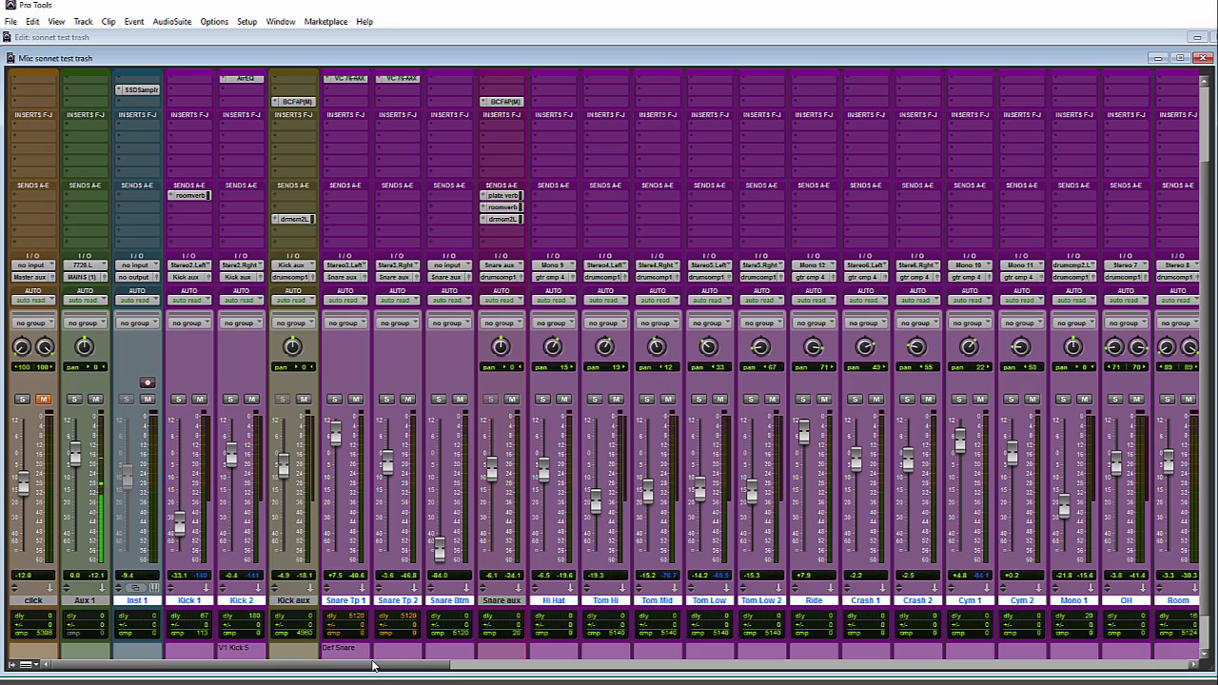
- Scroll the mixer to the drum aux and bass channels with Inserts A–E visible
drag(374, 665, 1012, 665)
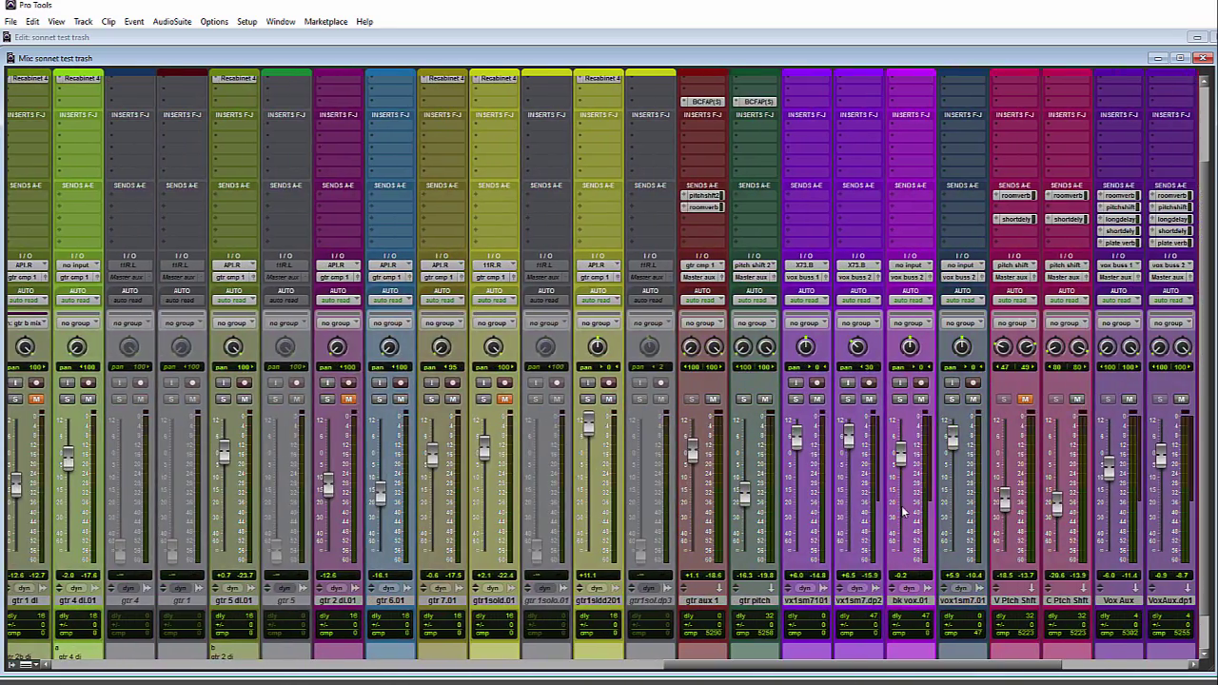
scroll(901, 512, up, 3)
drag(826, 671, 424, 673)
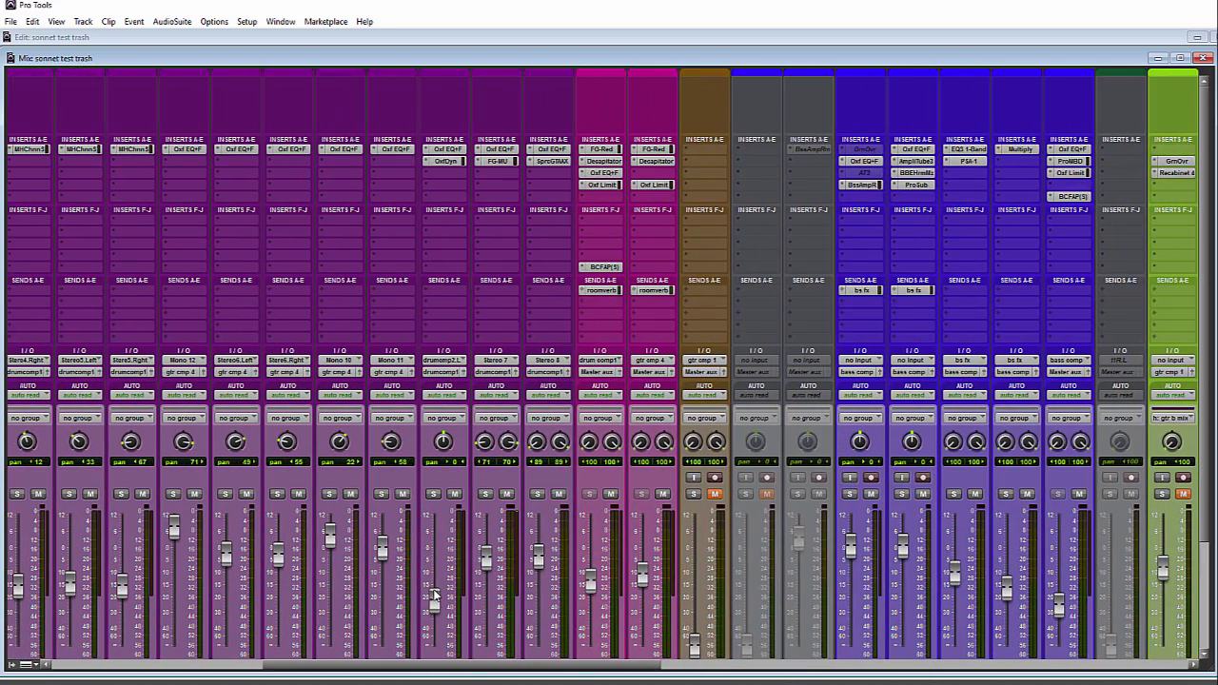
scroll(915, 397, down, 3)
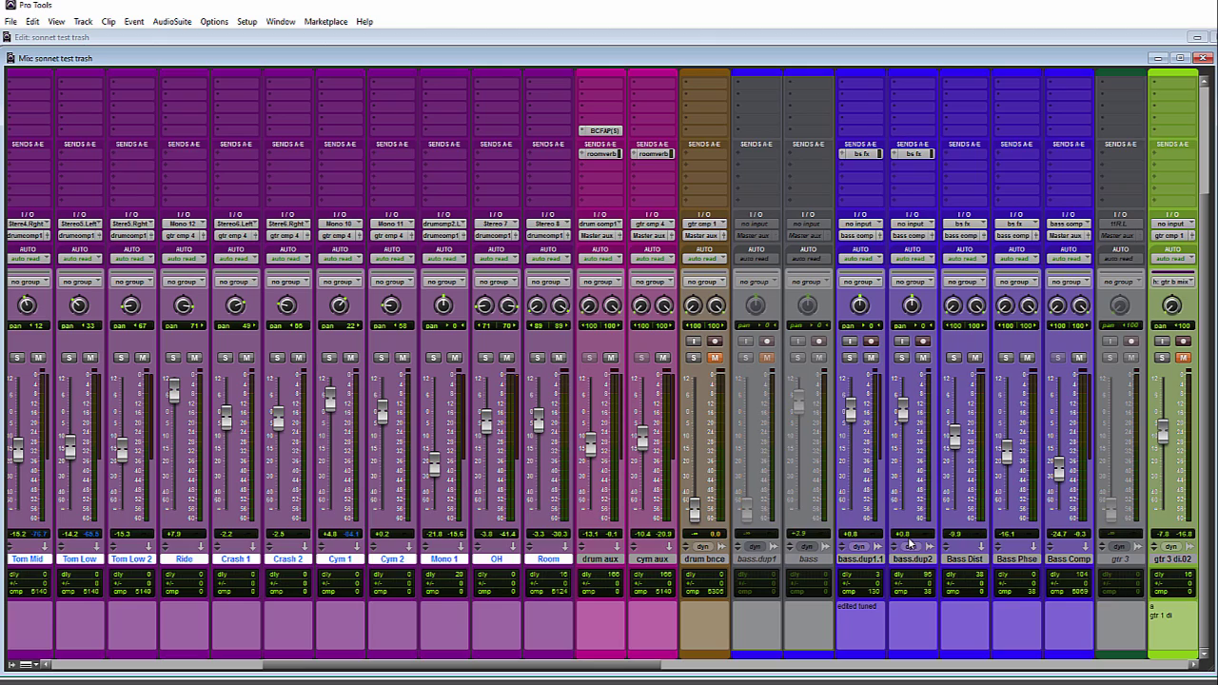
scroll(889, 308, up, 3)
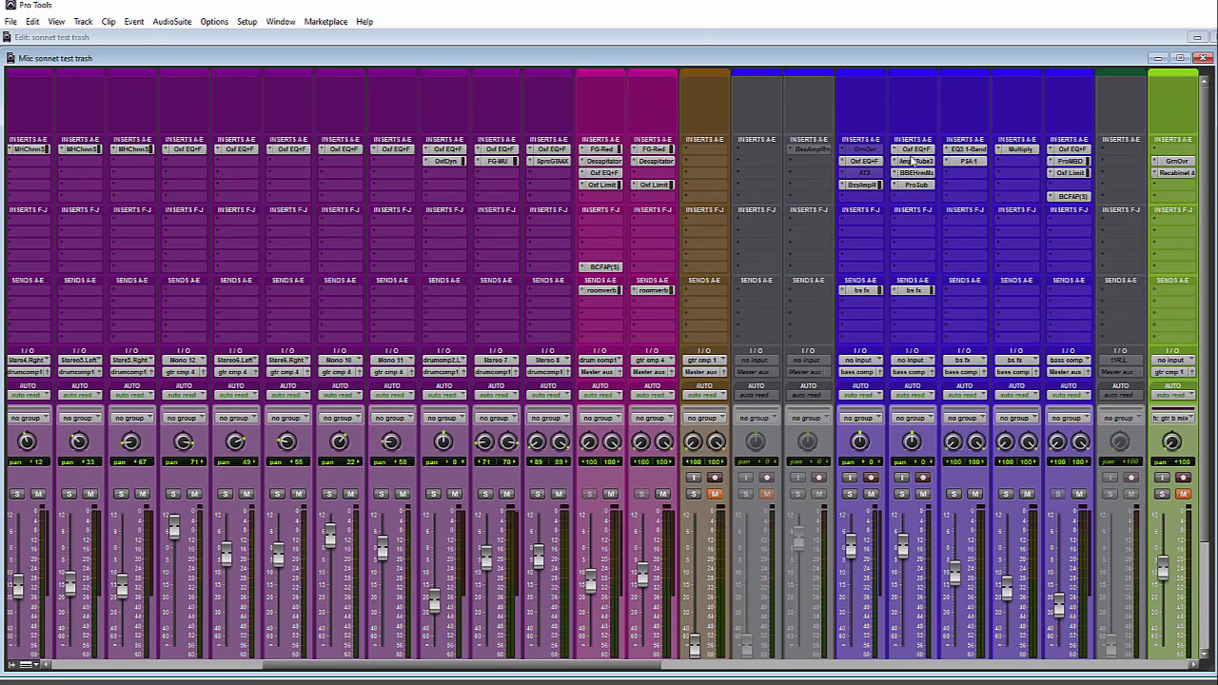
scroll(911, 162, down, 3)
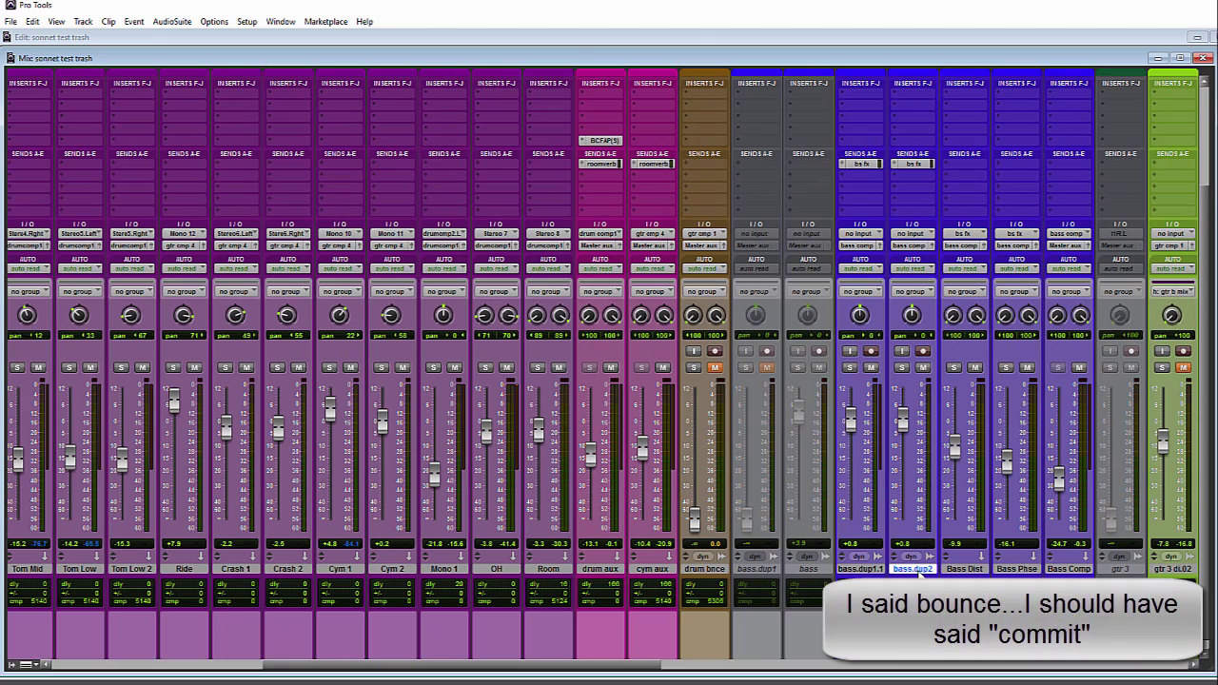
scroll(916, 571, up, 3)
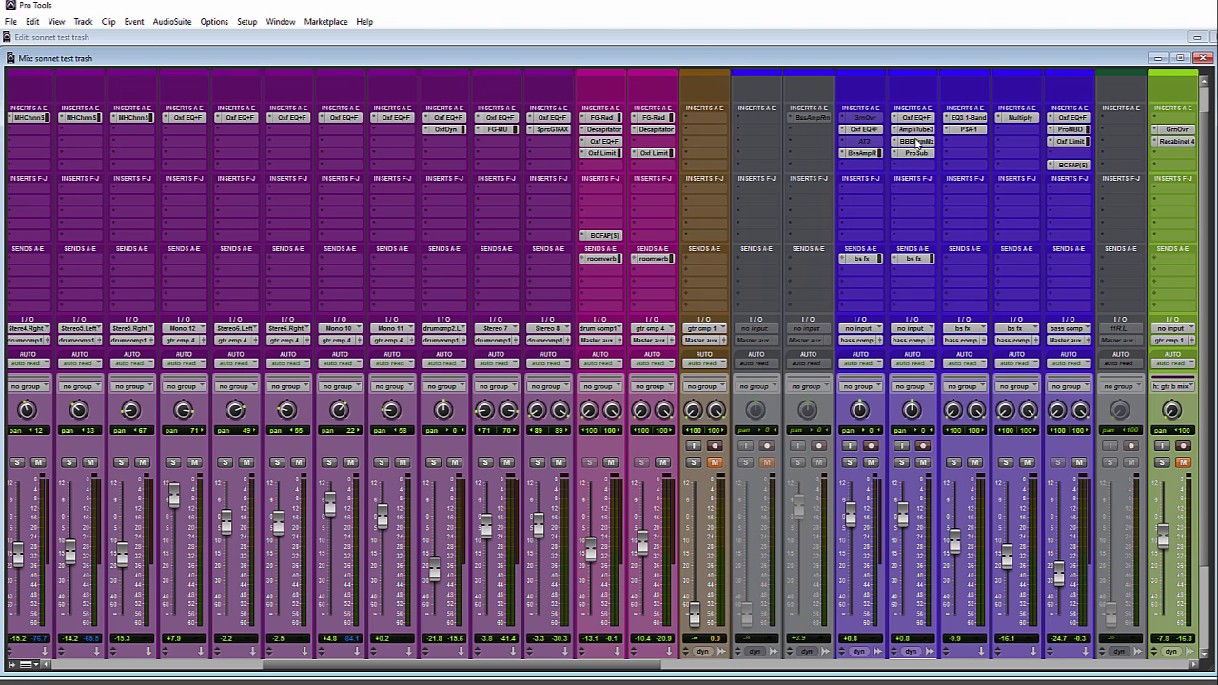
- Inspect the BBEHrmMz insert's commit options on bass.dup2 without committing, then return to the Edit window
right_click(914, 141)
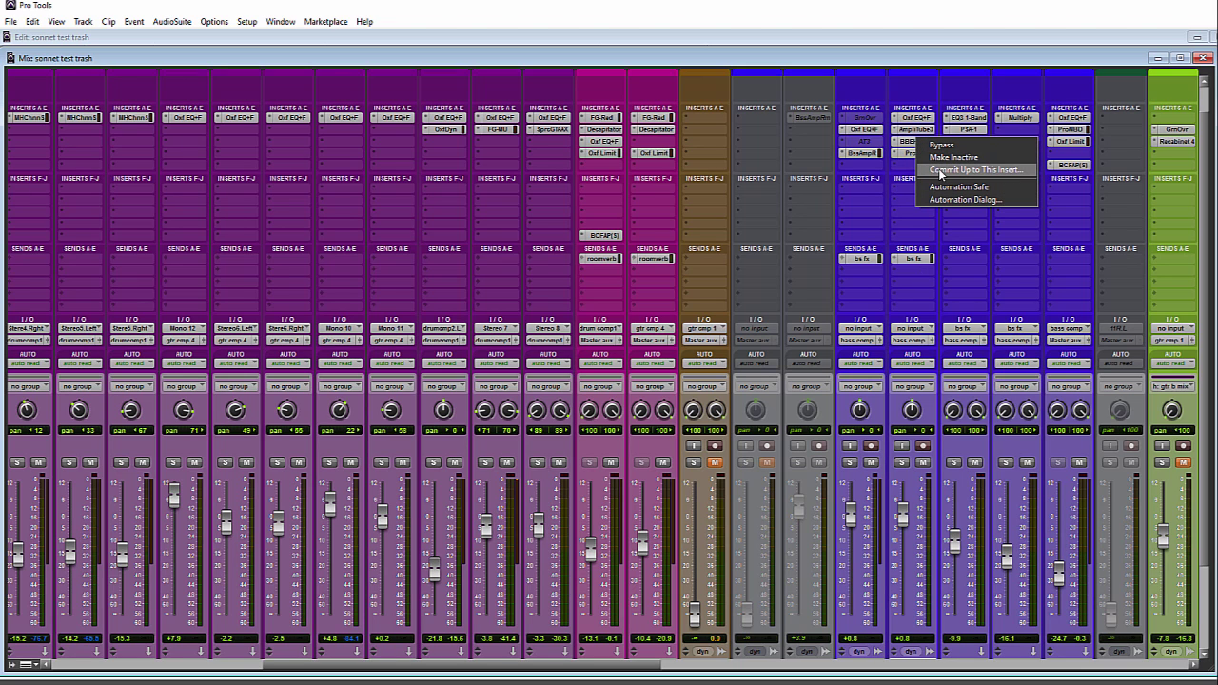
click(919, 57)
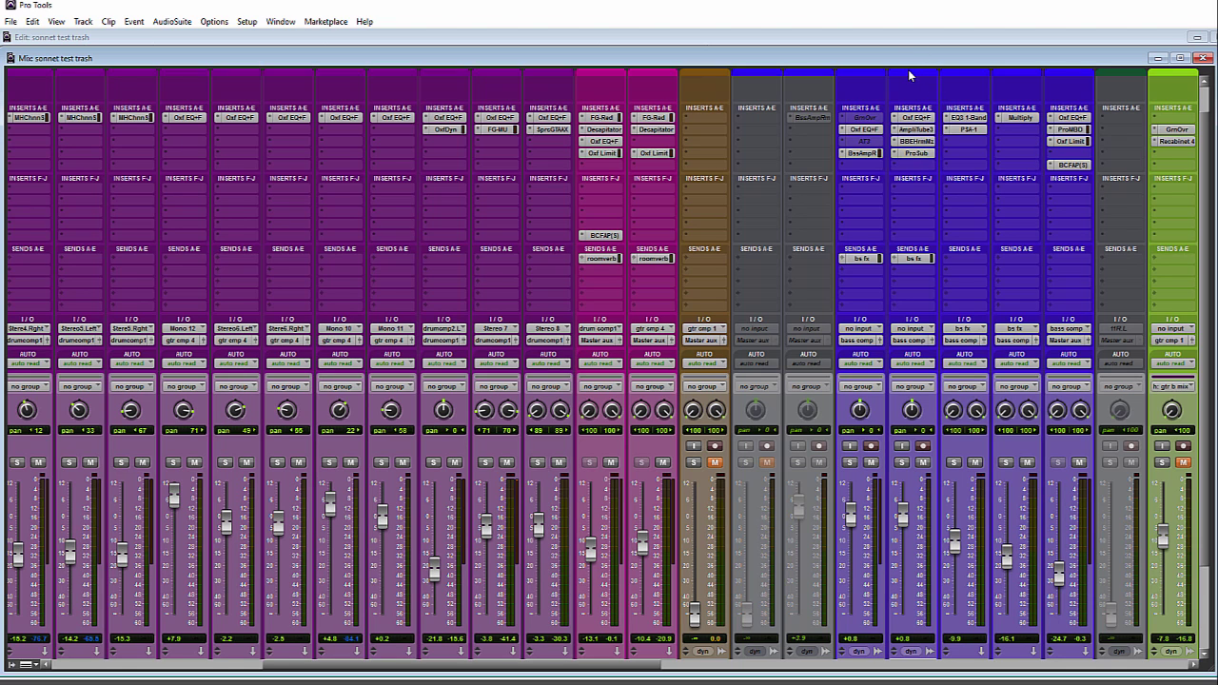
right_click(920, 143)
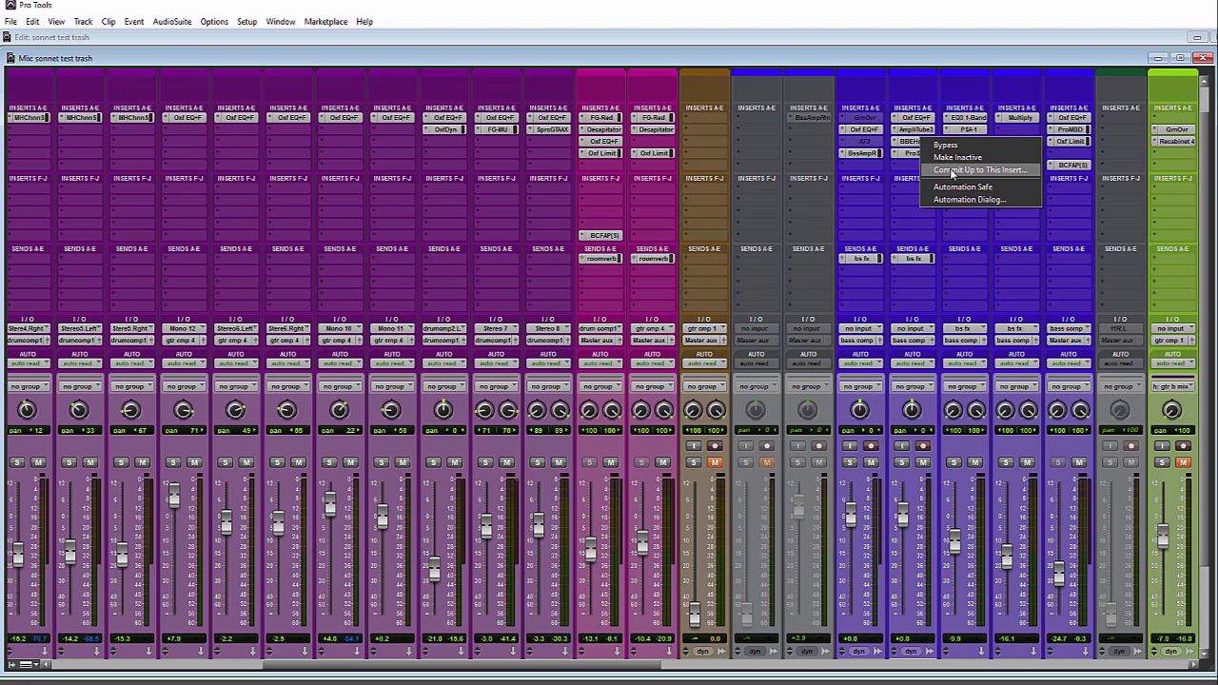
click(909, 69)
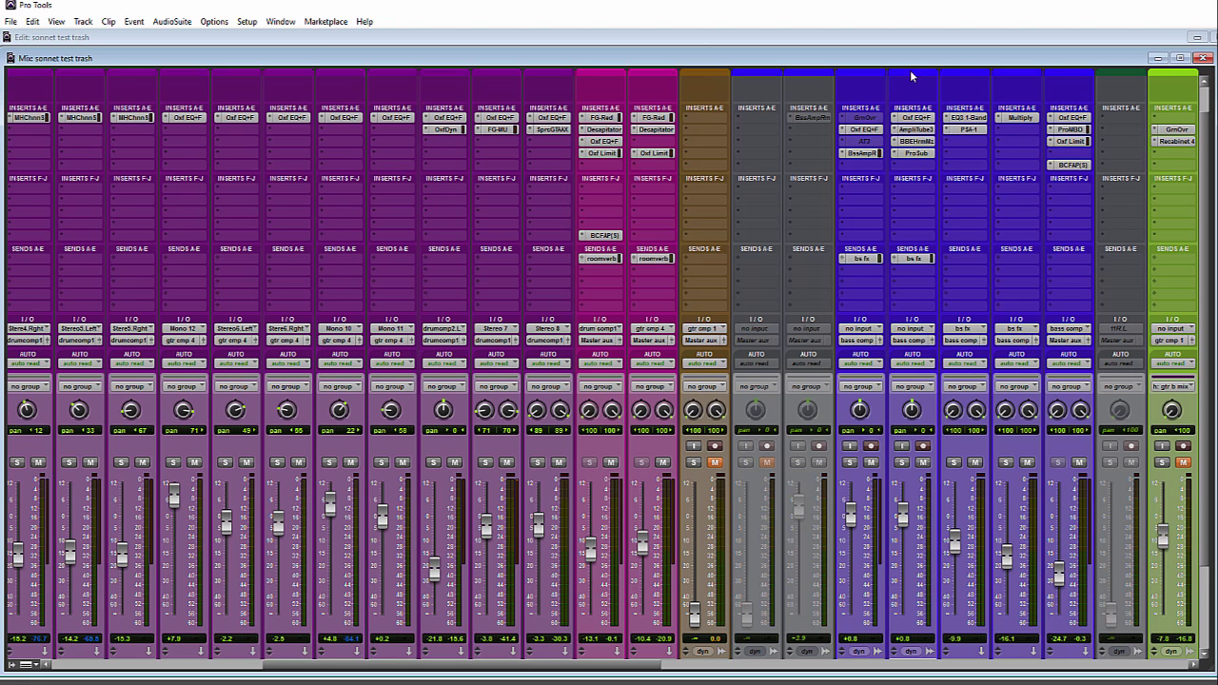
right_click(915, 143)
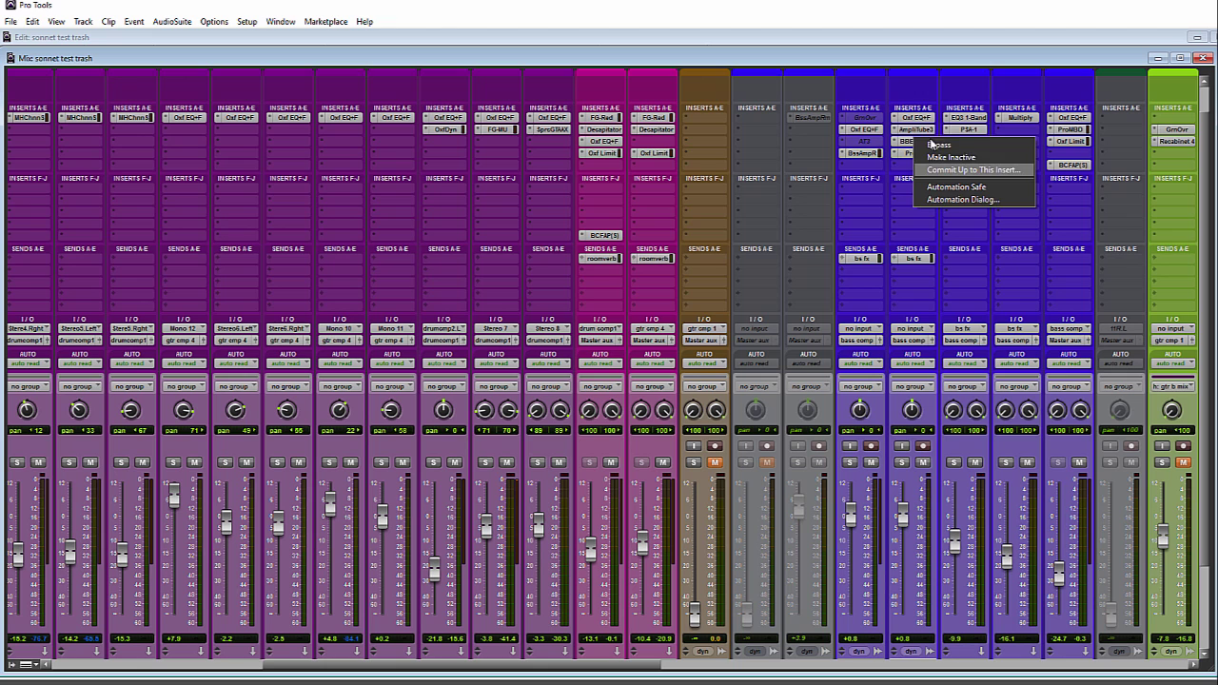
click(916, 160)
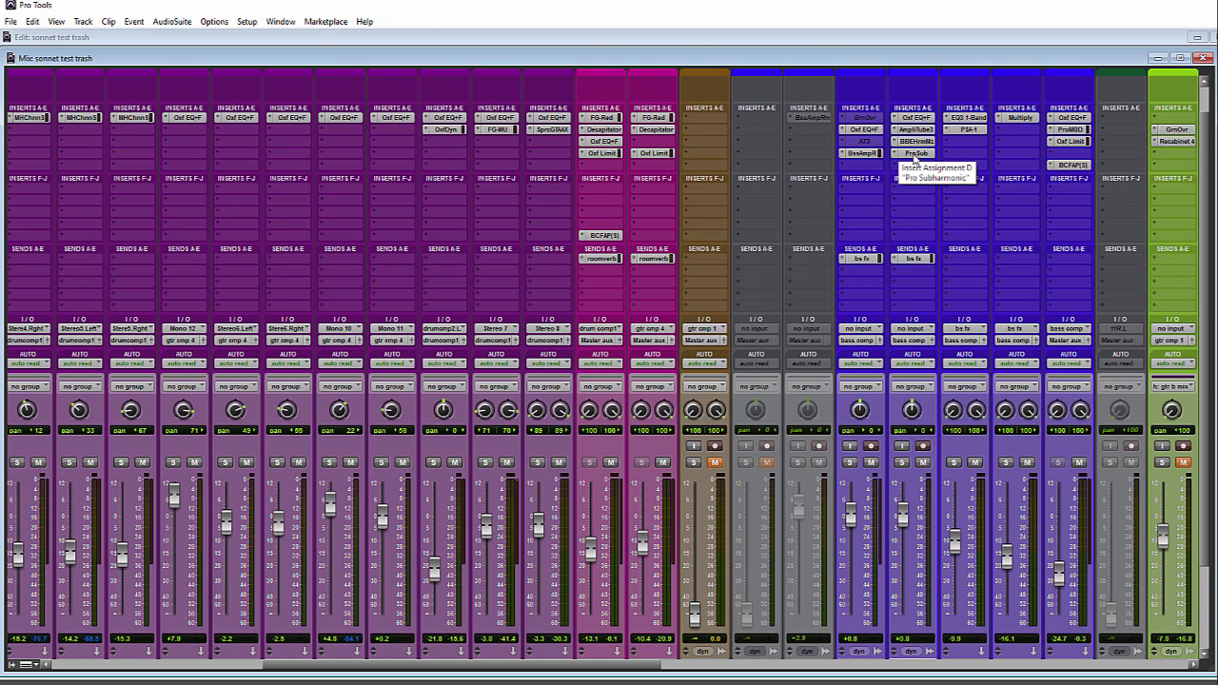
key(ctrl+equal)
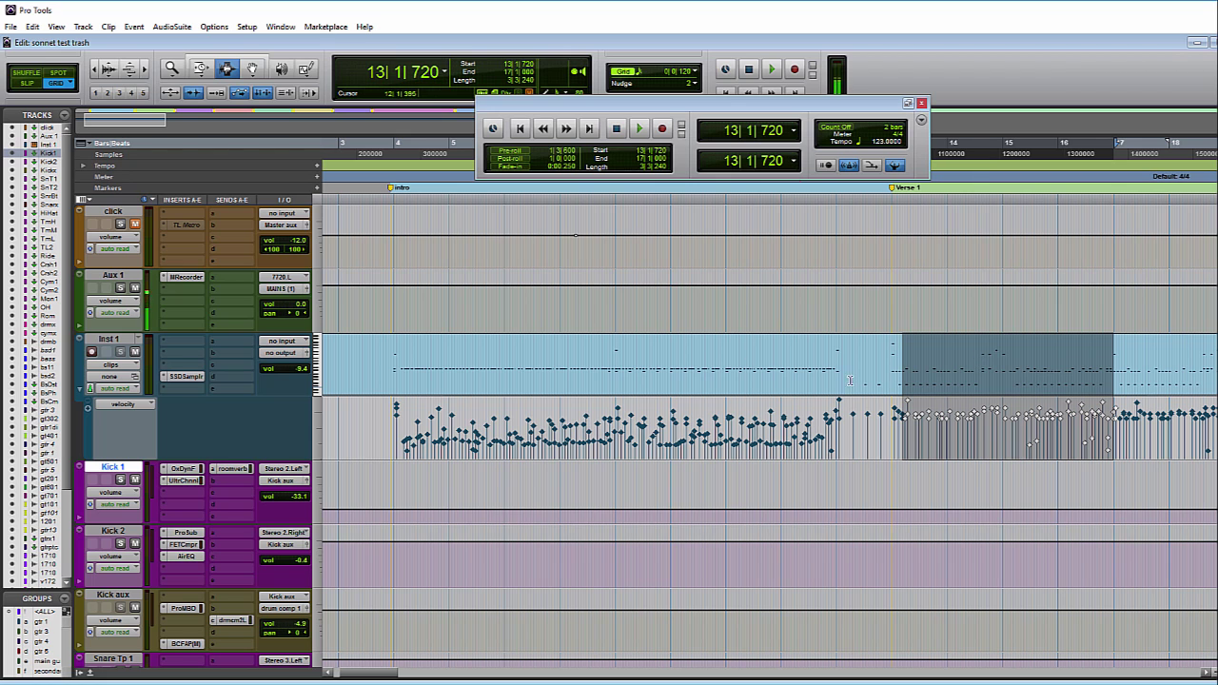
- Select bars 13–17 on Inst 1 and open the Commit Tracks dialog for that selection
drag(895, 378, 1113, 364)
right_click(991, 364)
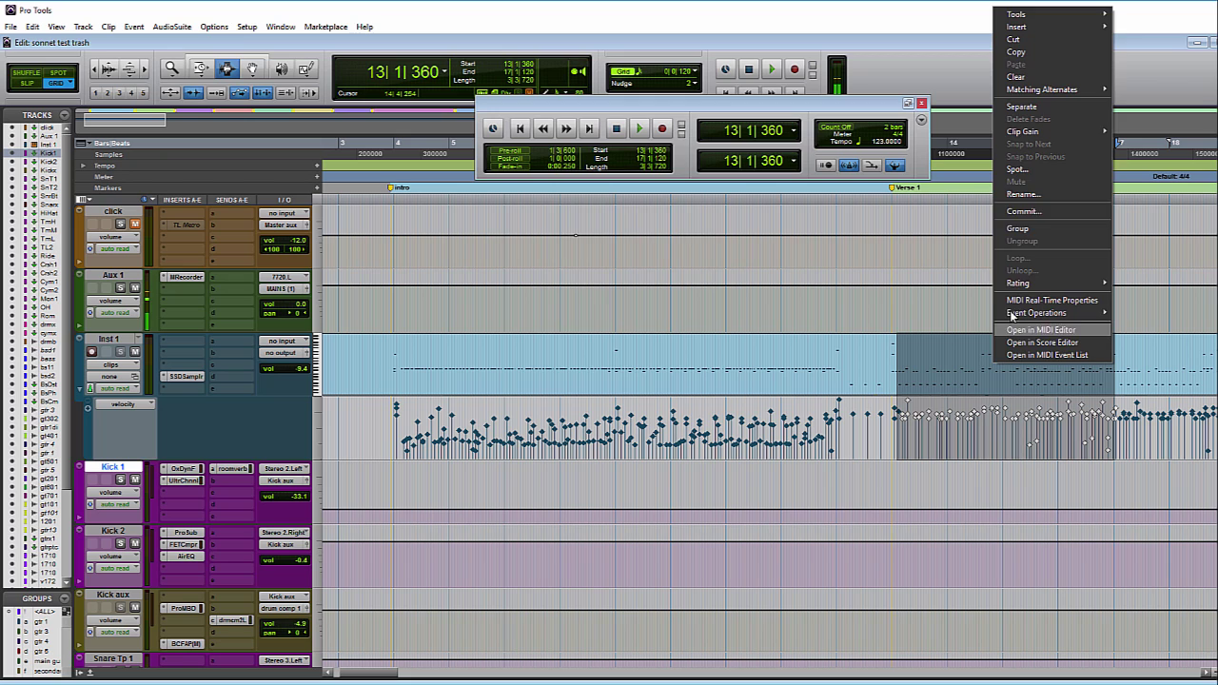
click(1010, 212)
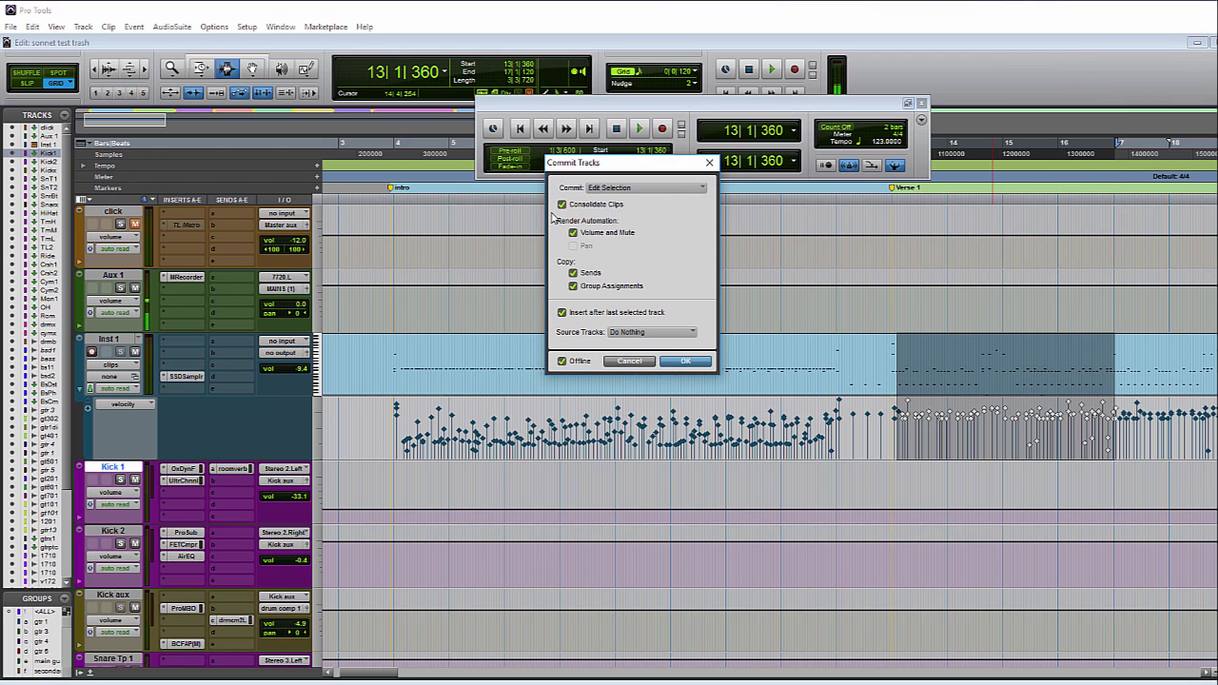
- Accept the Commit Tracks settings and also commit the auxiliary output tracks
click(687, 362)
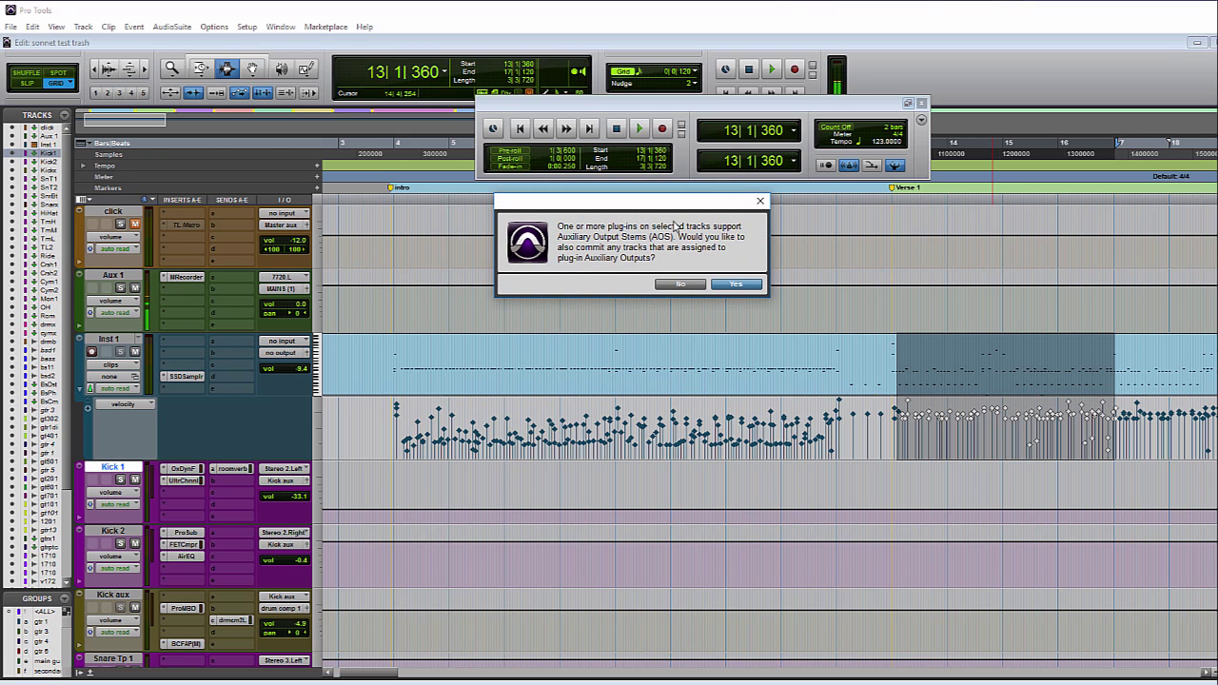
click(734, 286)
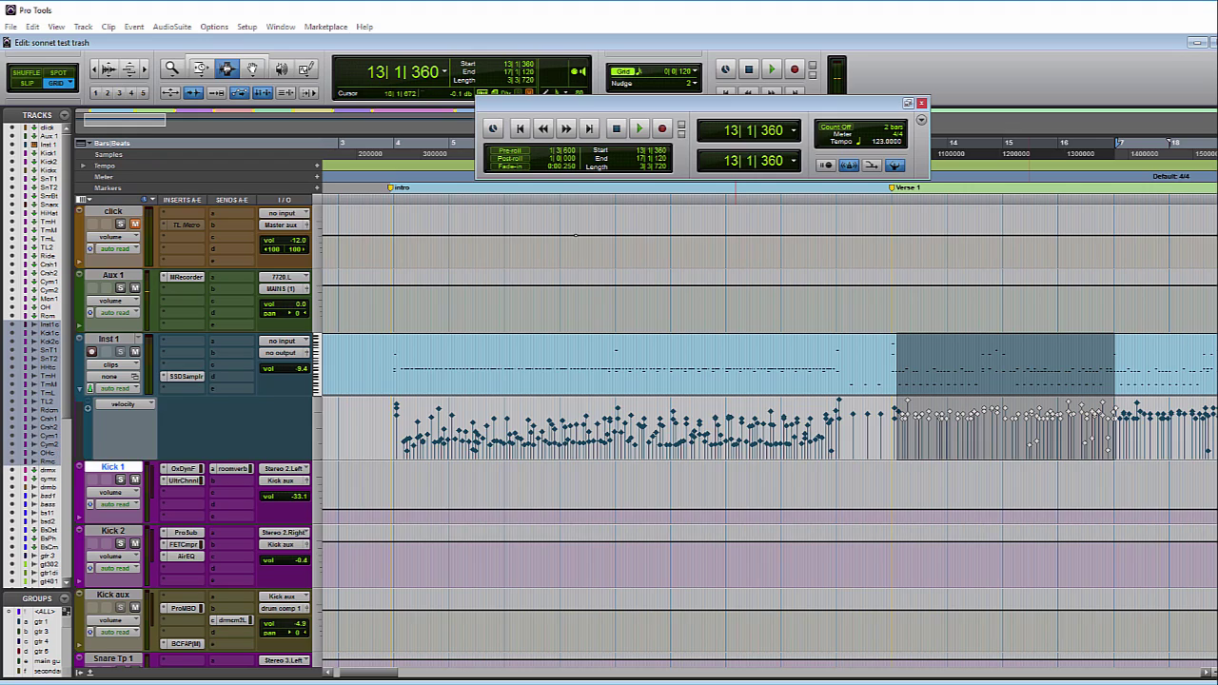
- Scroll down to drum aux, zoom out to the whole song, and place the edit point there
scroll(714, 436, down, 10)
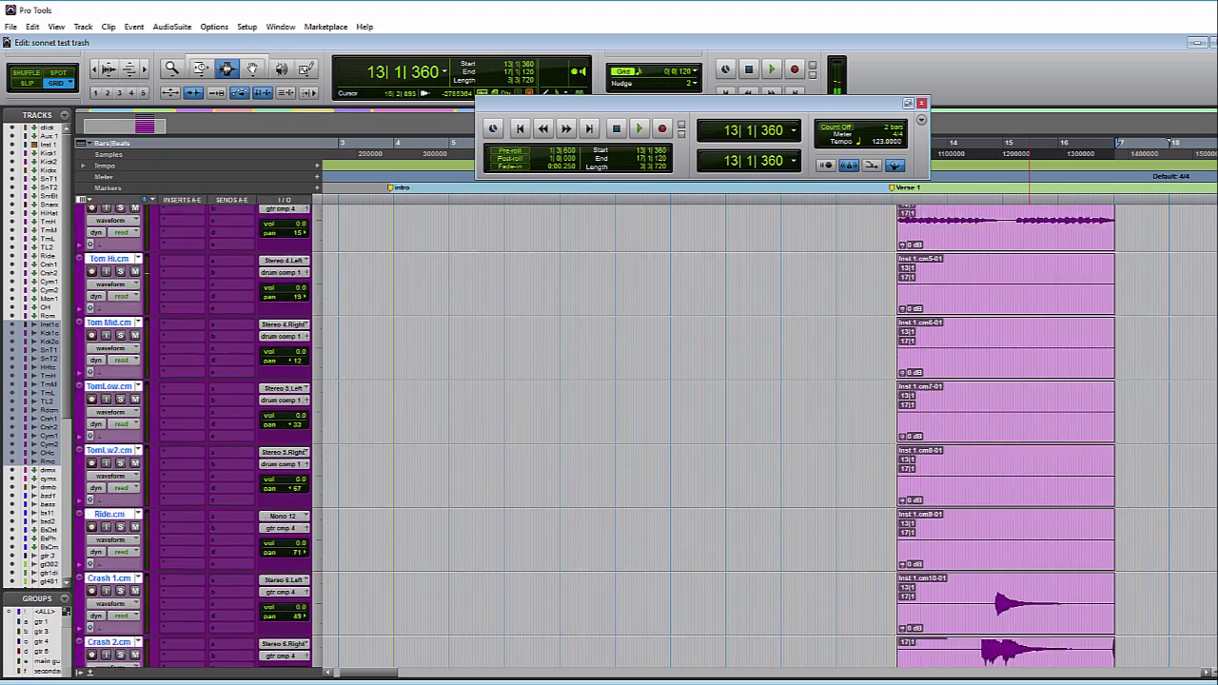
key(ctrl+bracketleft)
click(488, 428)
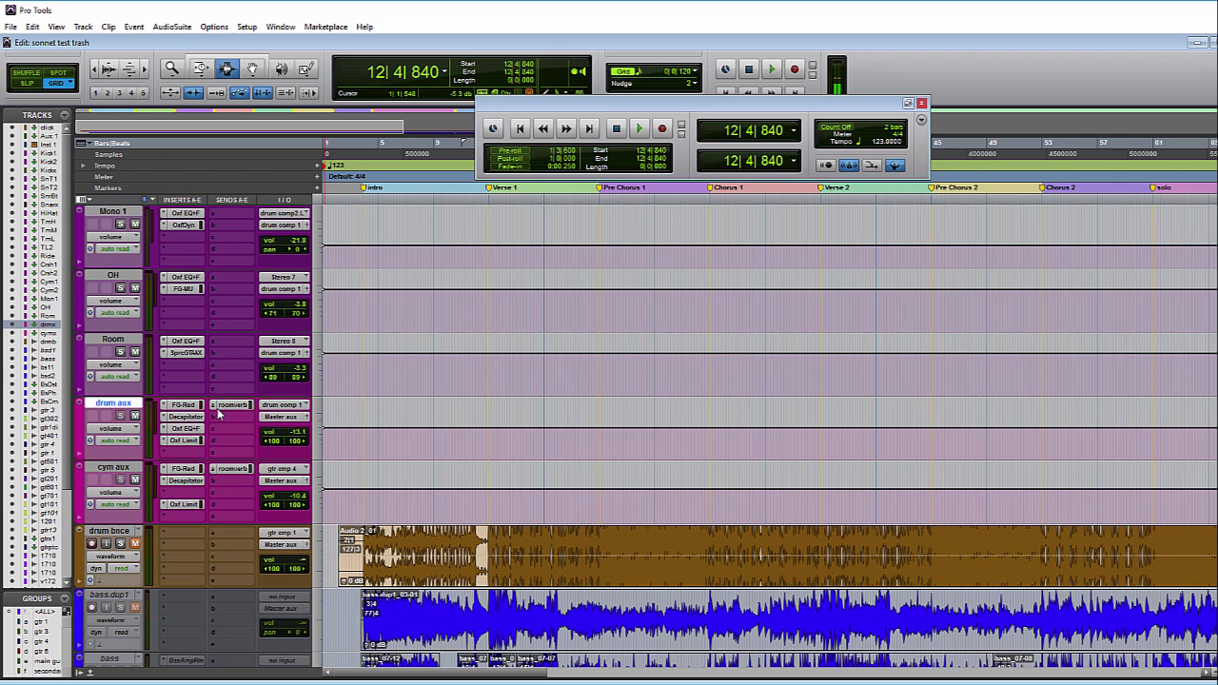
- Select the drum aux range from 48|1|120 to 82|1|840, replacing an initial trial selection
drag(698, 430, 1157, 442)
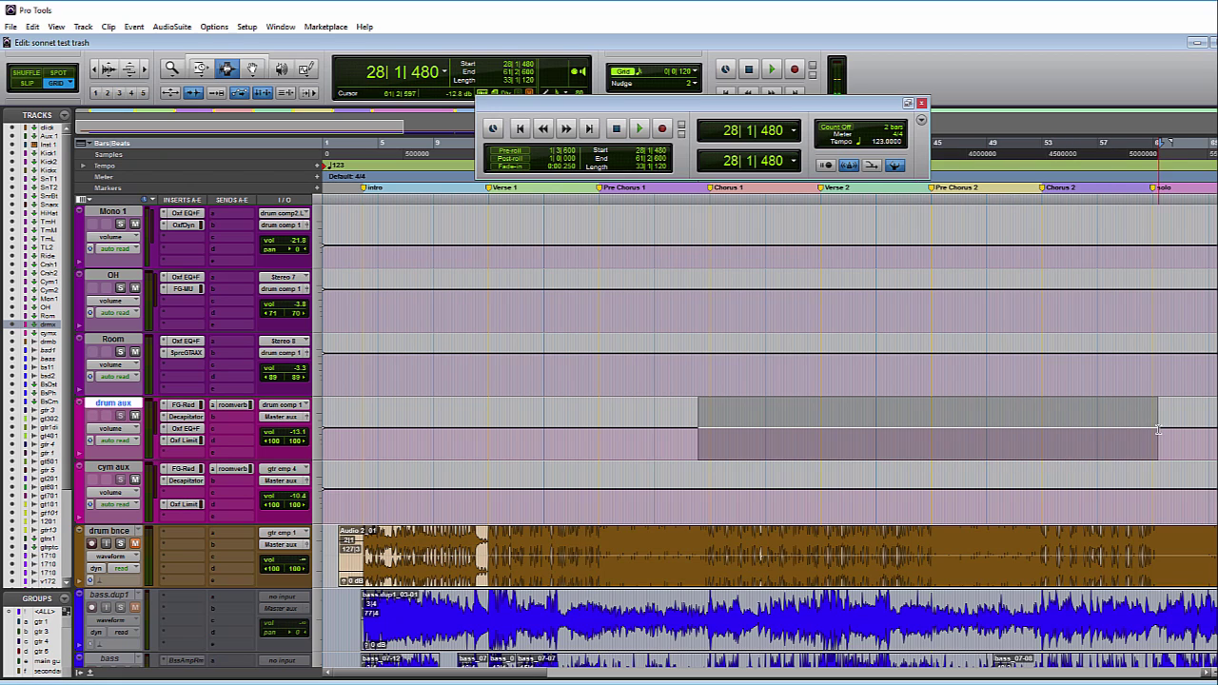
click(957, 447)
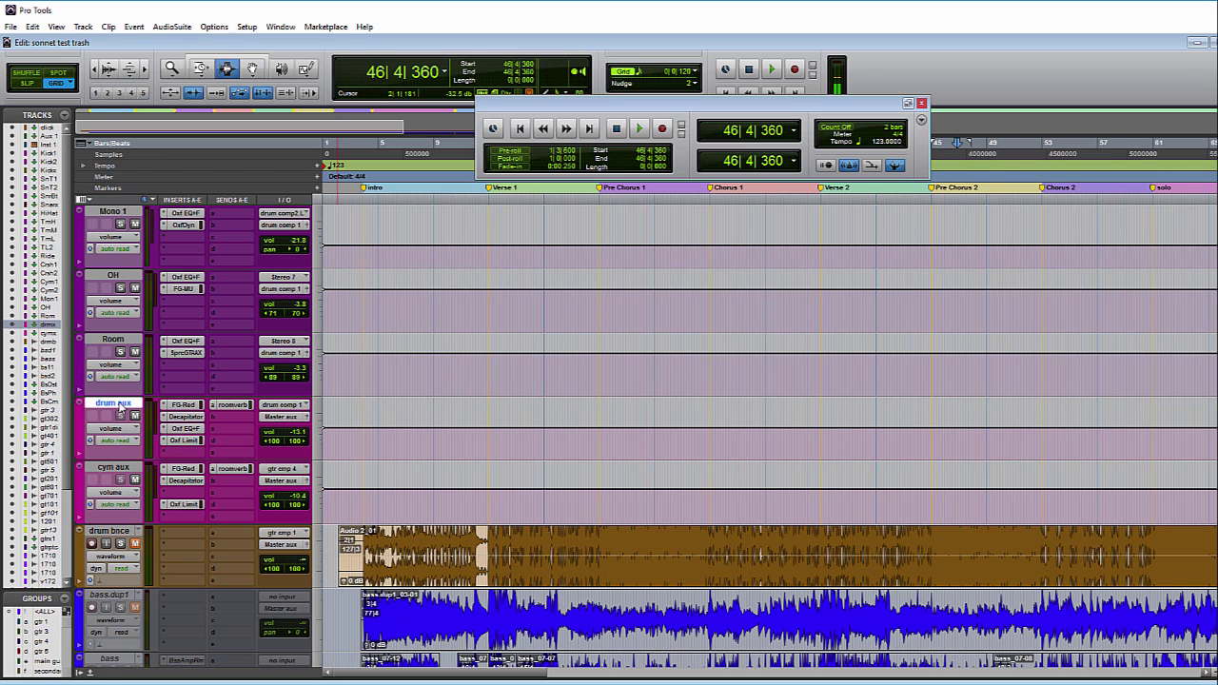
scroll(498, 405, up, 3)
scroll(498, 405, up, 3)
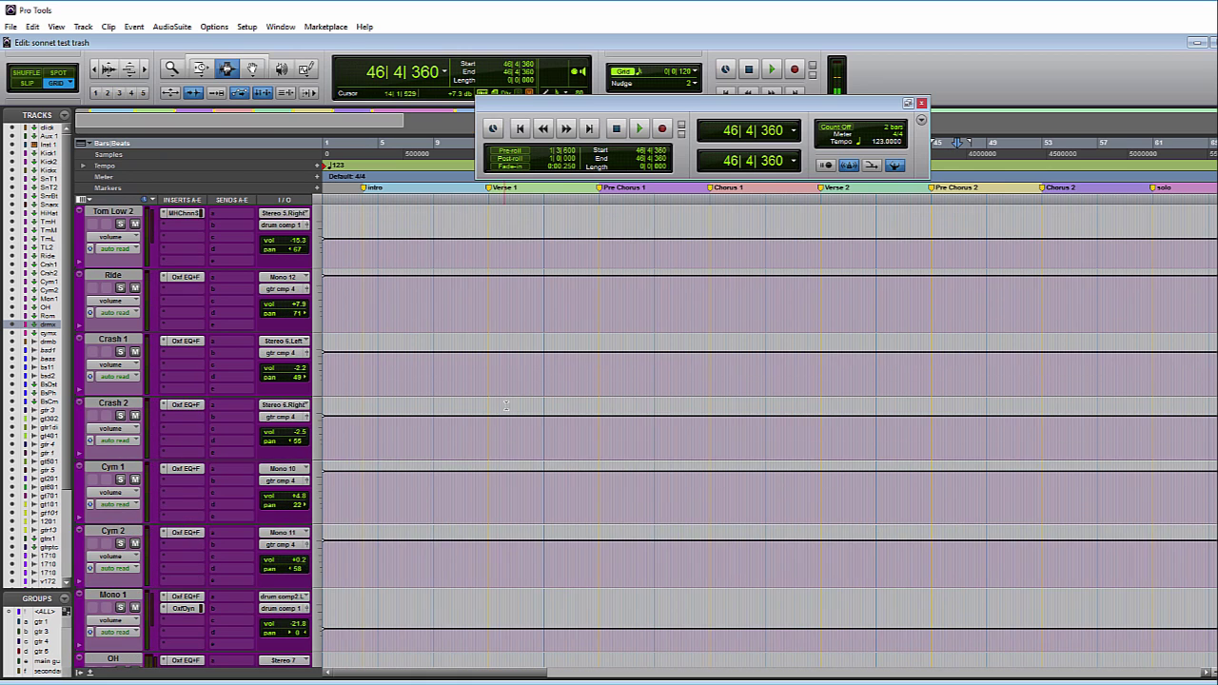
scroll(619, 411, up, 3)
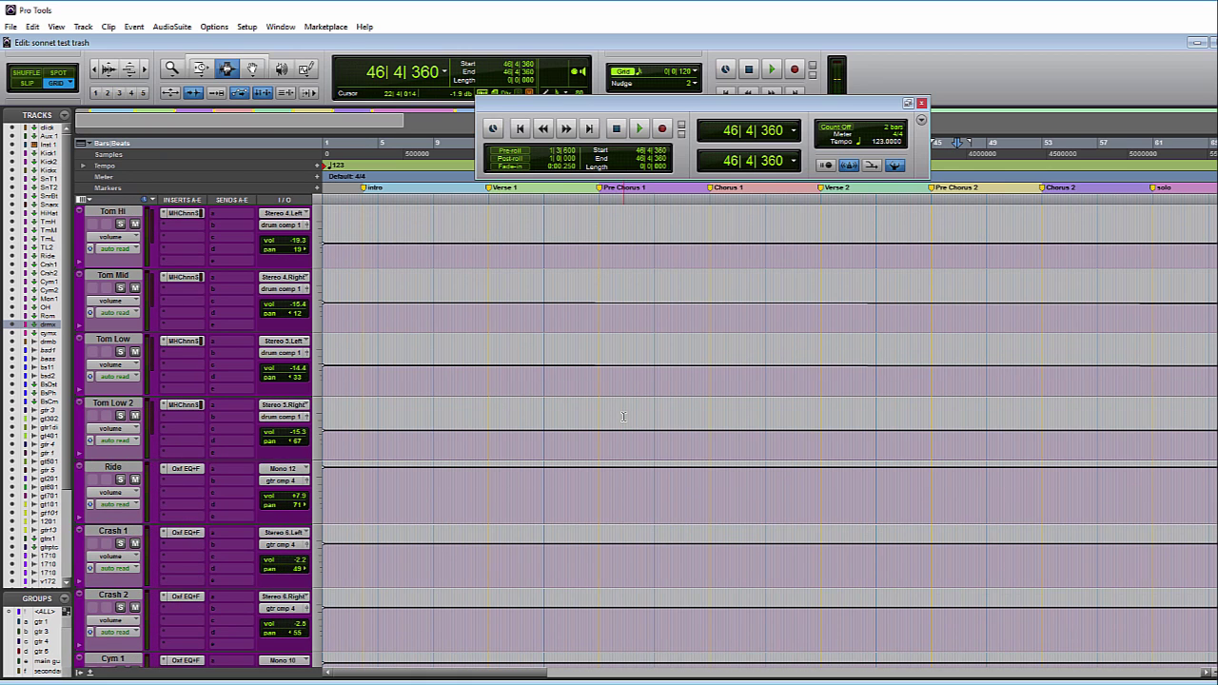
scroll(623, 416, up, 3)
scroll(826, 365, up, 3)
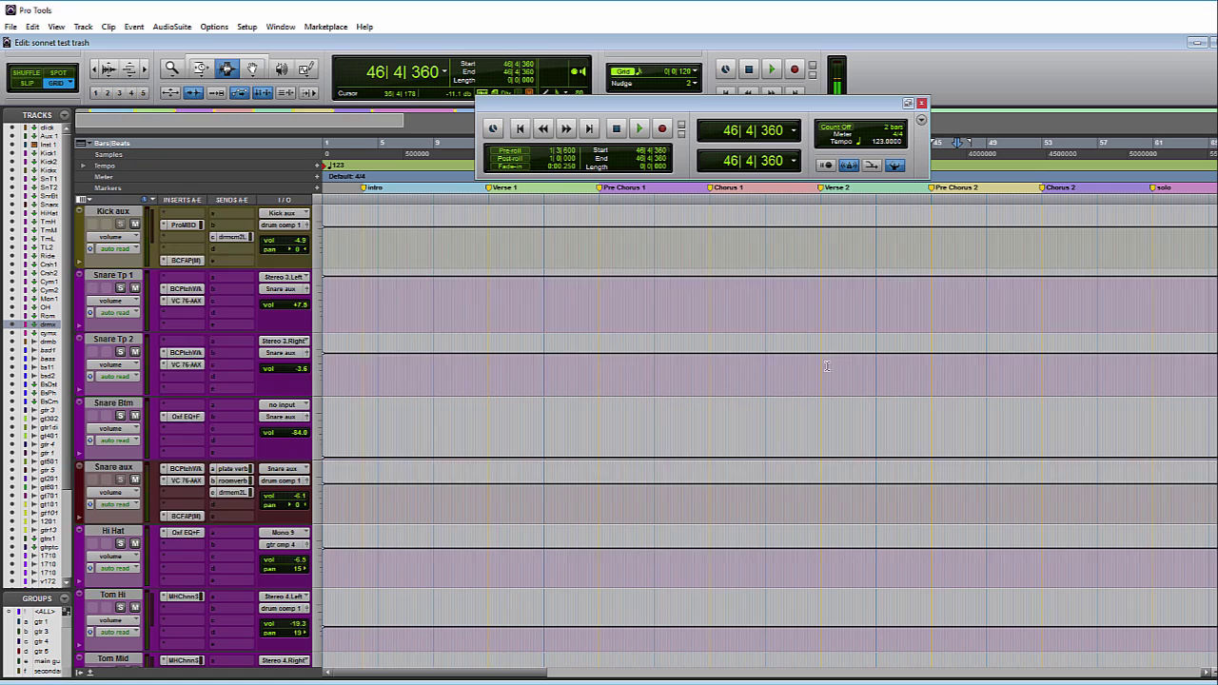
scroll(826, 365, down, 15)
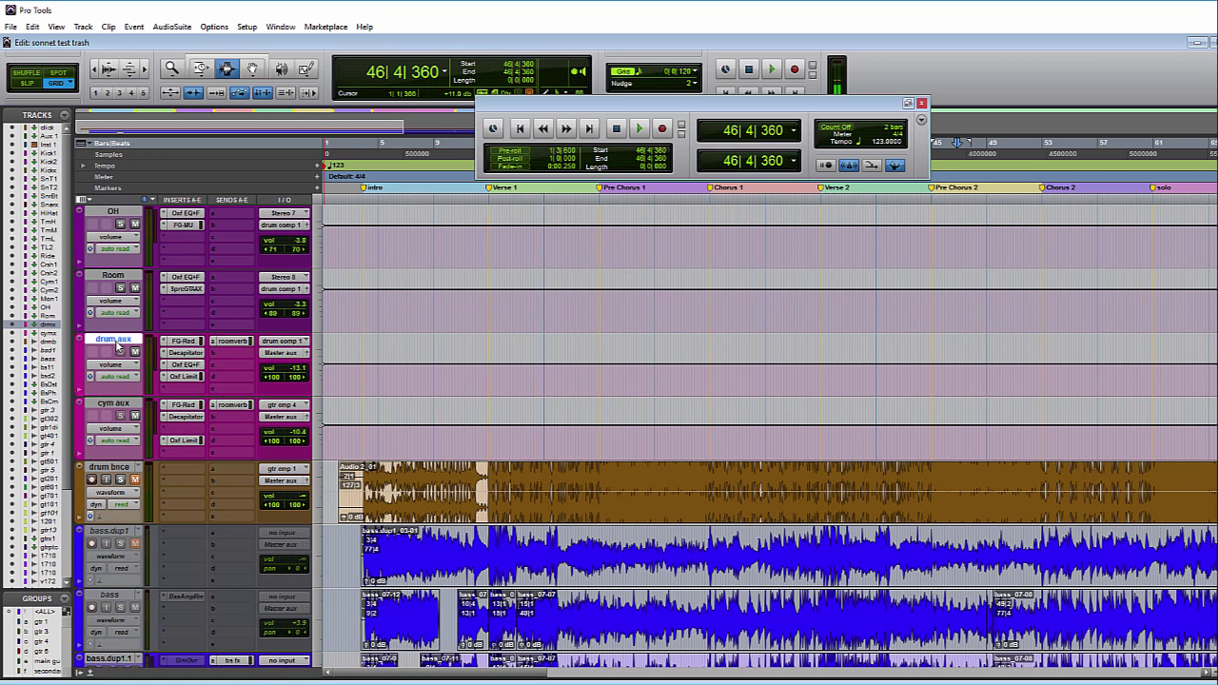
click(987, 369)
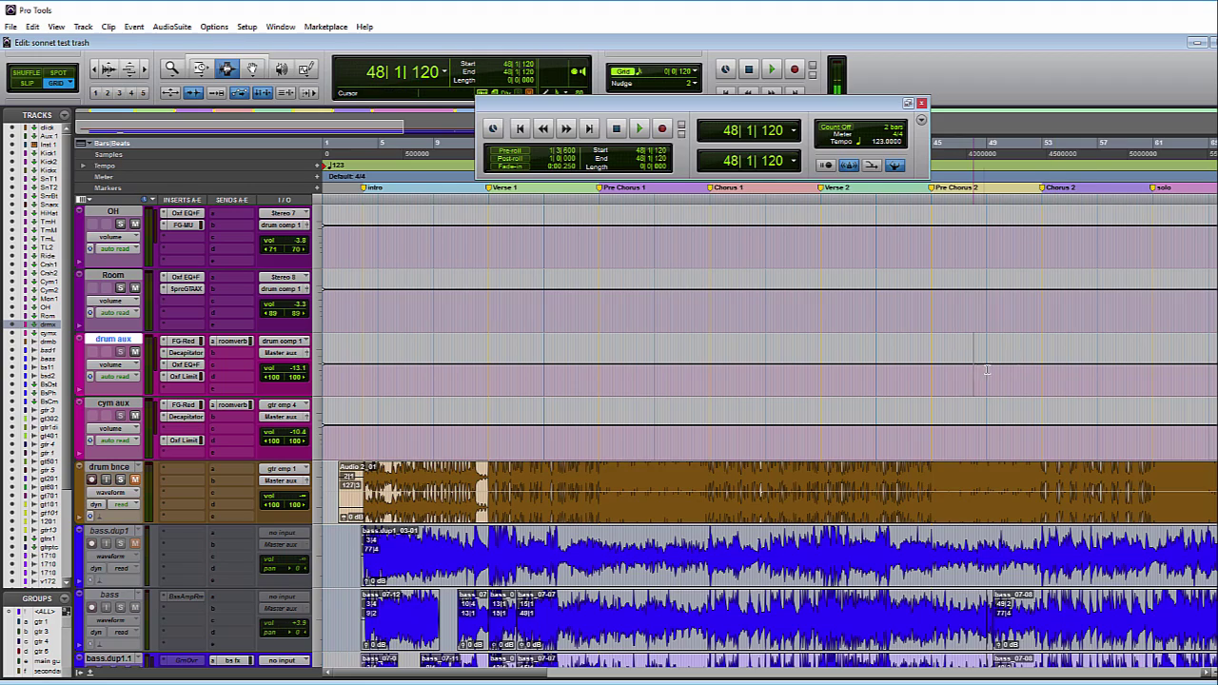
drag(986, 369, 643, 359)
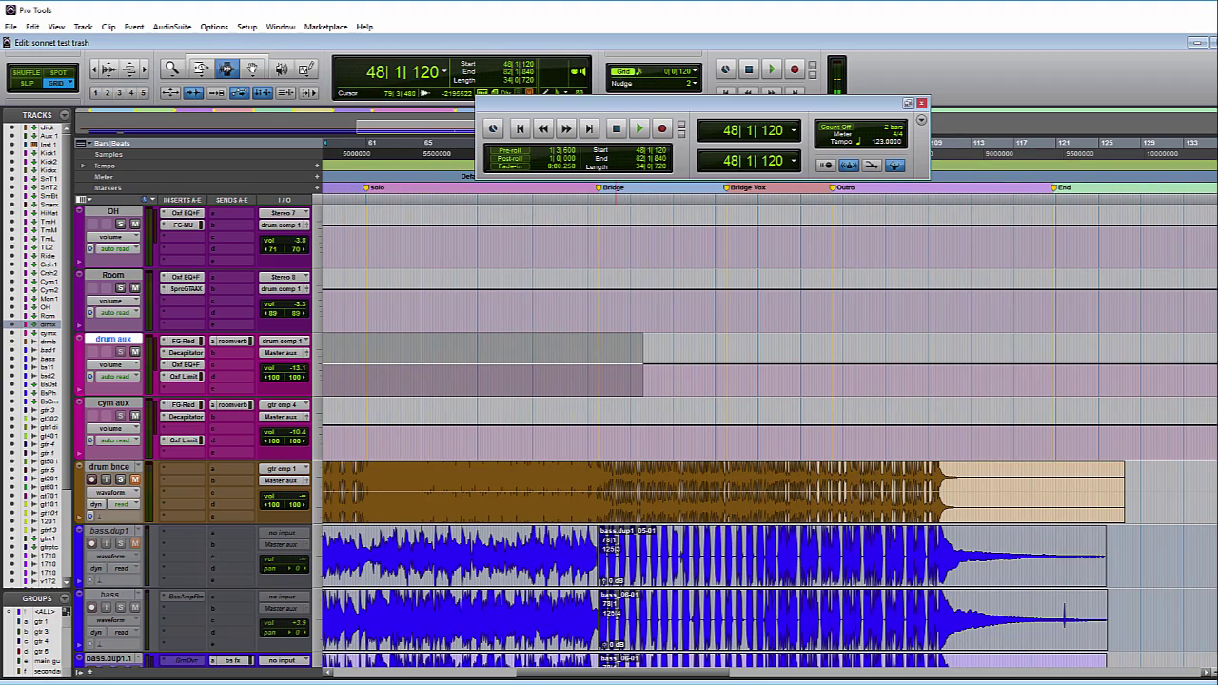
drag(709, 673, 609, 673)
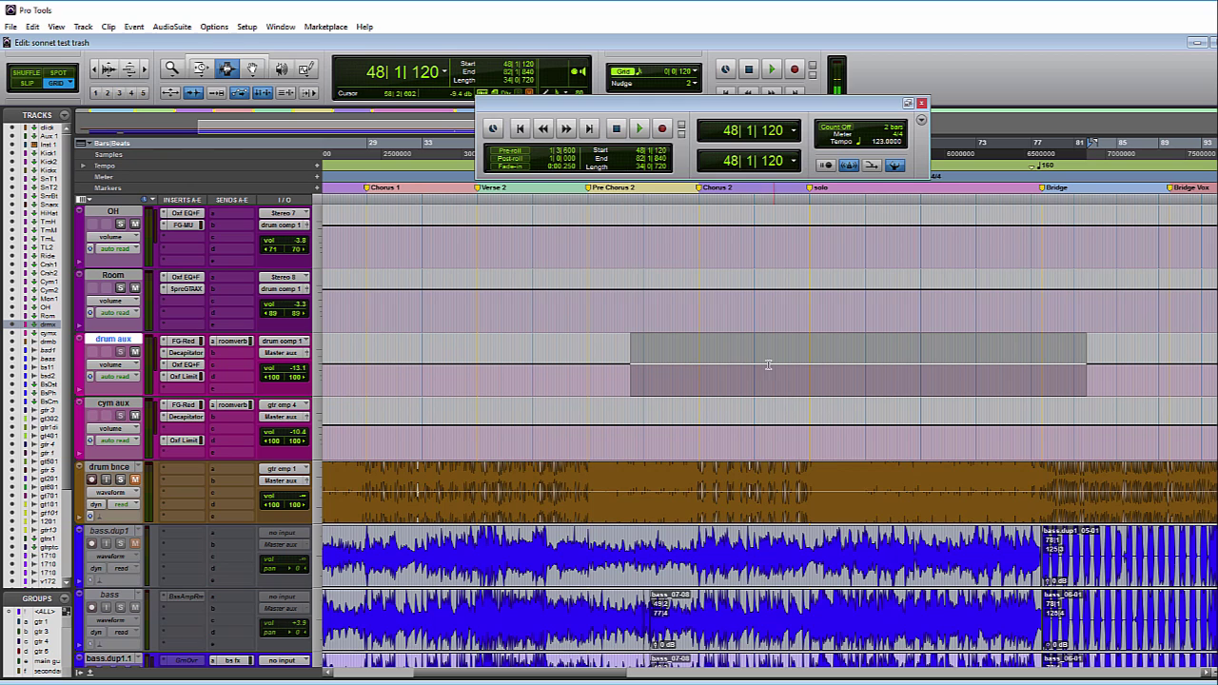
- Commit the bar 48–82 drum aux selection, confirming the Commit Tracks dialog to render
right_click(741, 357)
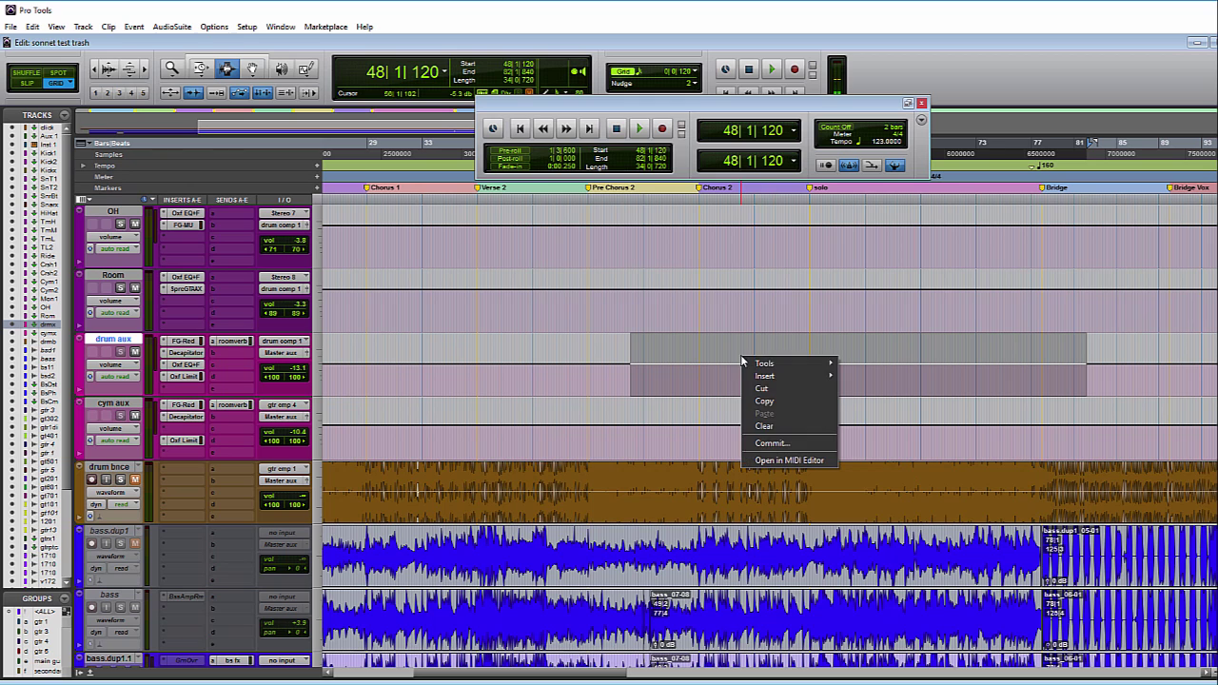
click(770, 445)
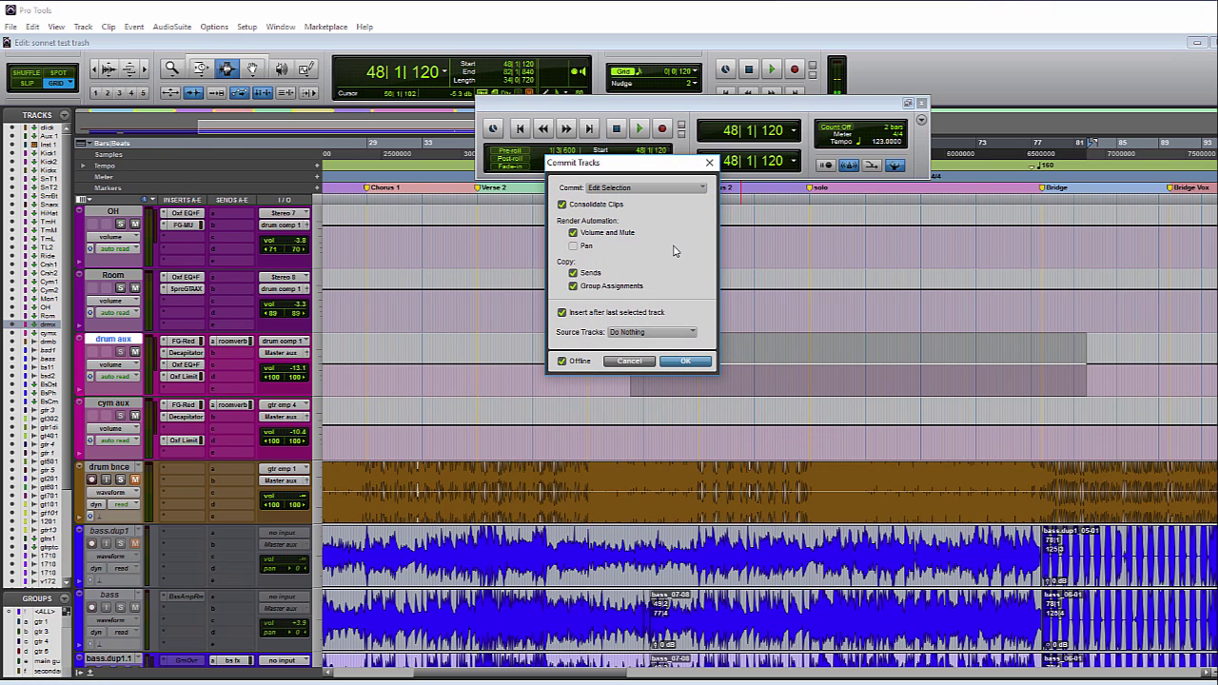
click(682, 364)
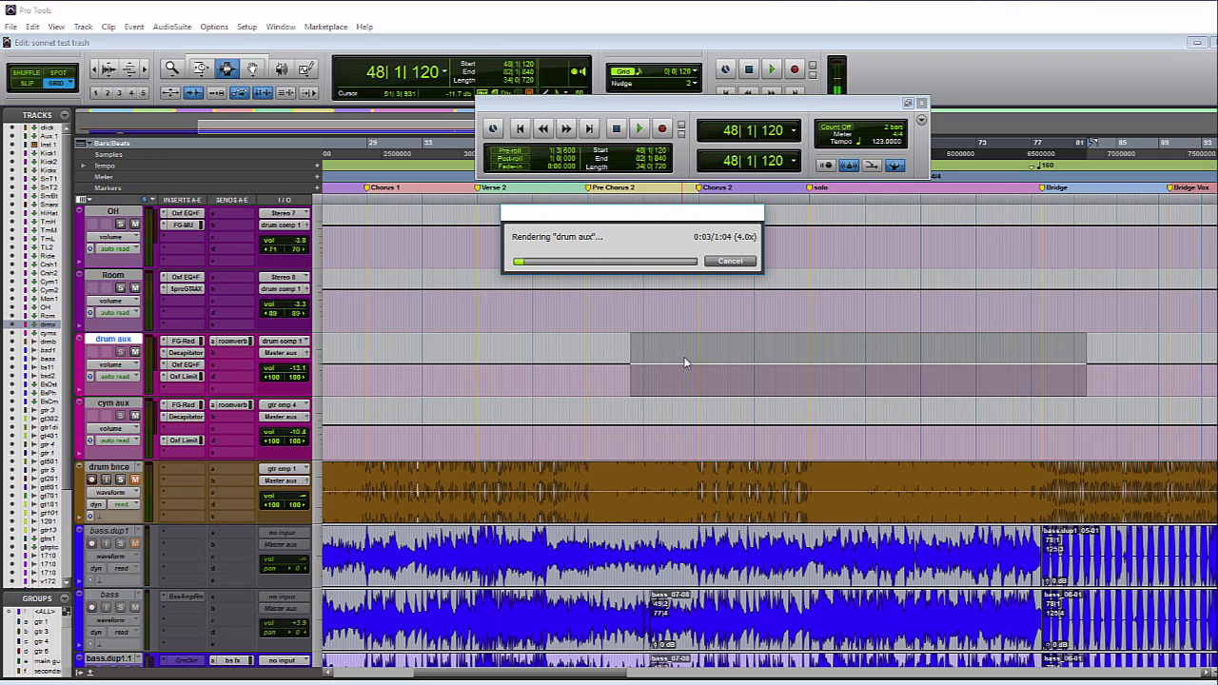